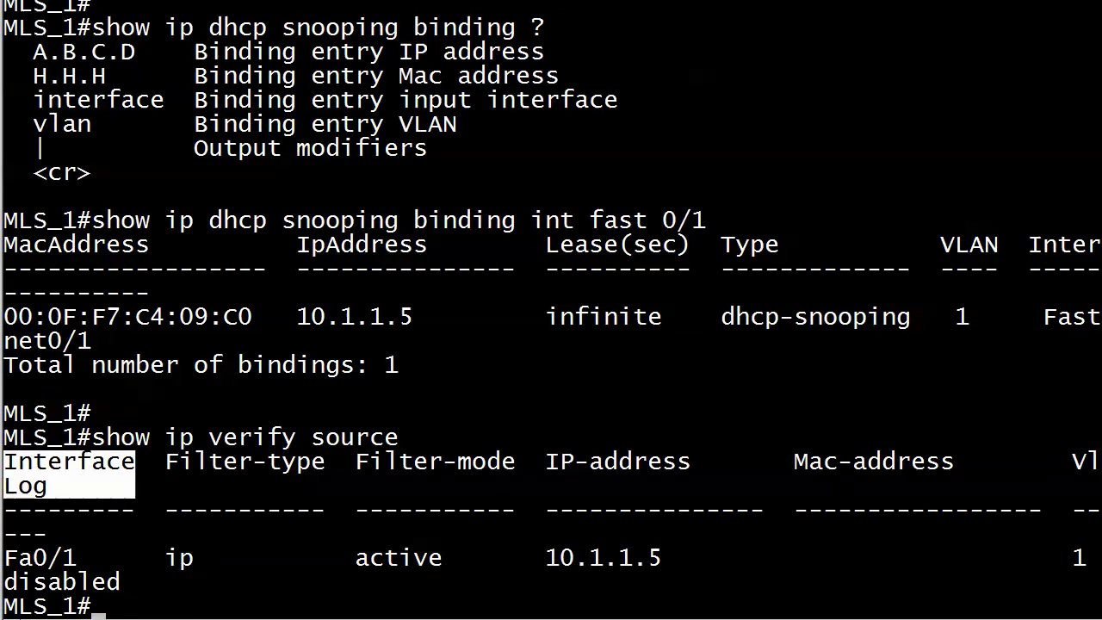
- Suspend the MLS_1 session and resume connection 1 to router R1
key("ctrl+shift+6")
type("x1")
key("Return")
key("Return")
key("Return")
key("Return")
key("Return")
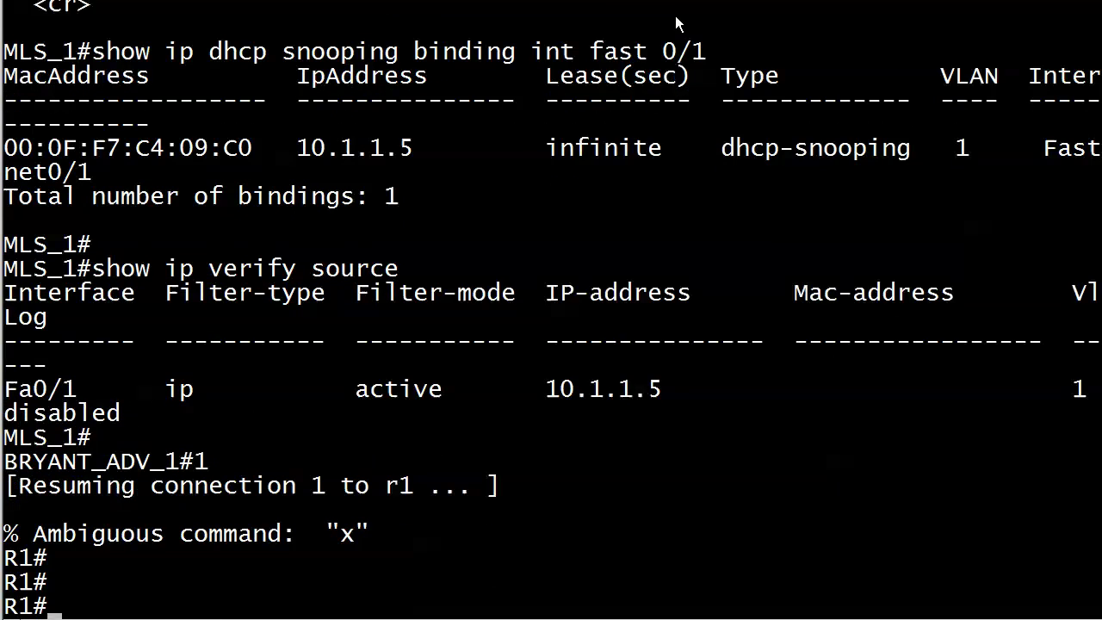
- Display the interface details of FastEthernet 0/0 on R1
type("show int fas t0")
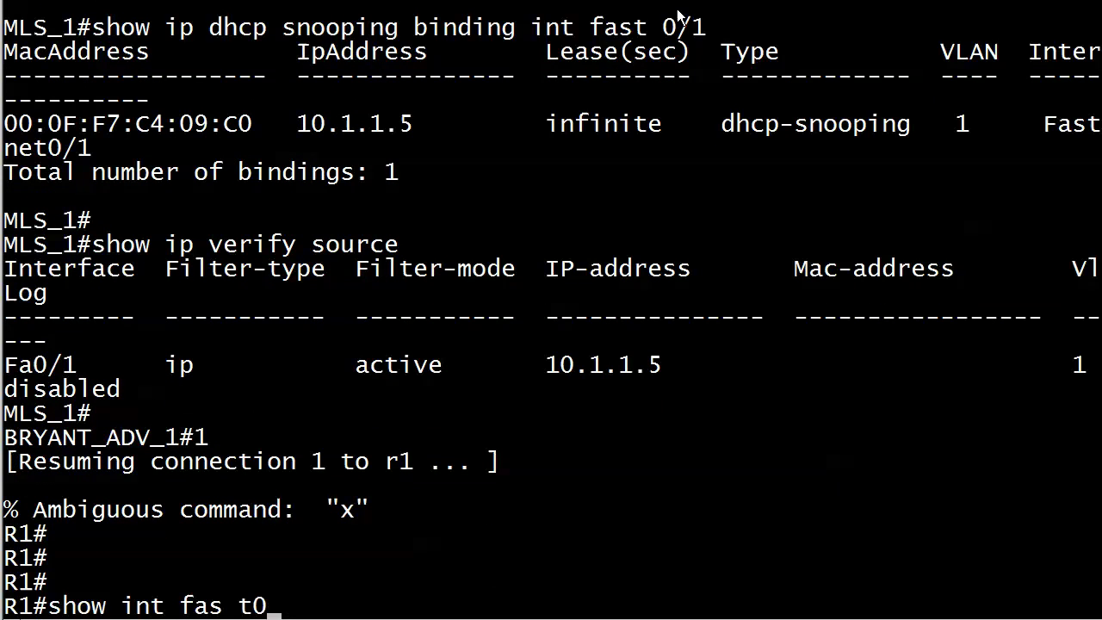
key("BackSpace")
key("BackSpace")
key("BackSpace")
type("t 0/0")
key("Return")
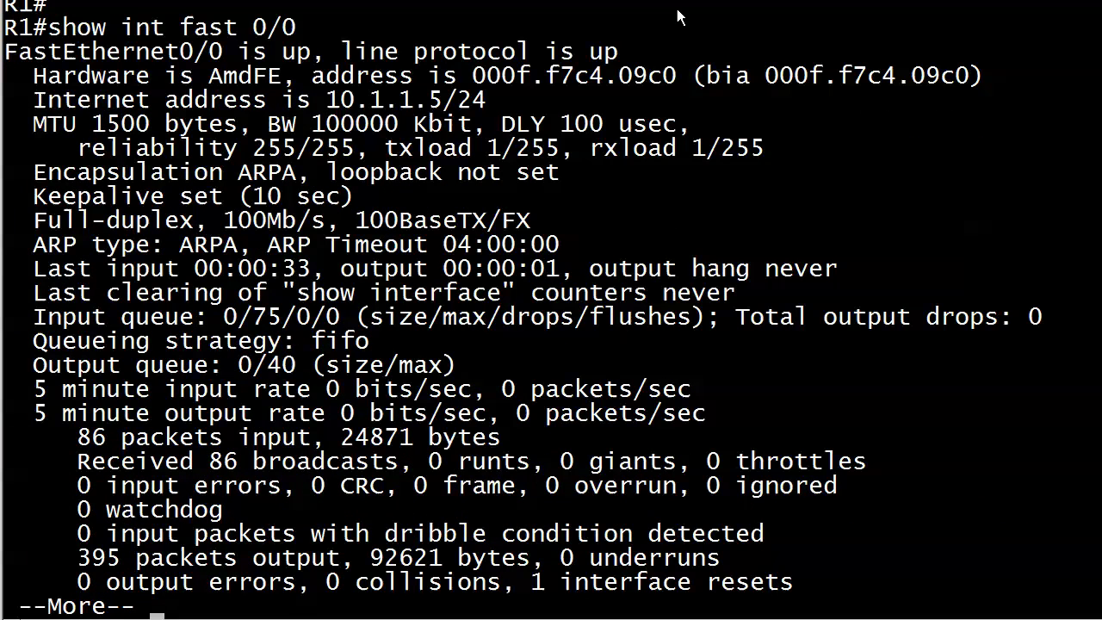
- Quit the paged interface output and ping 10.1.1.1 from R1 three times
type("qping 10.1.1.1")
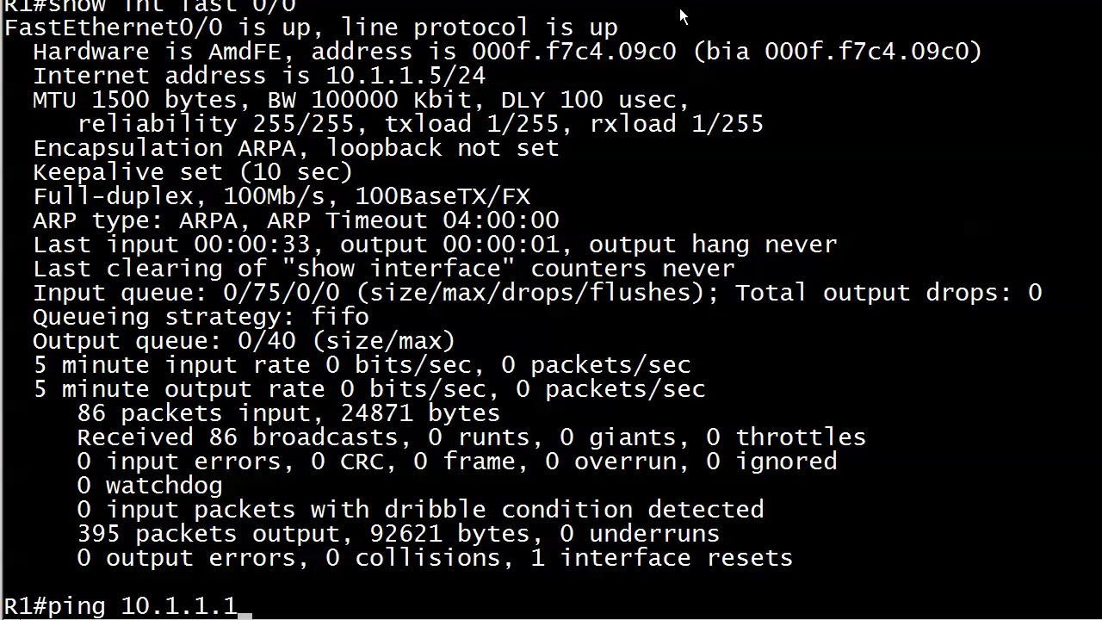
key("Return")
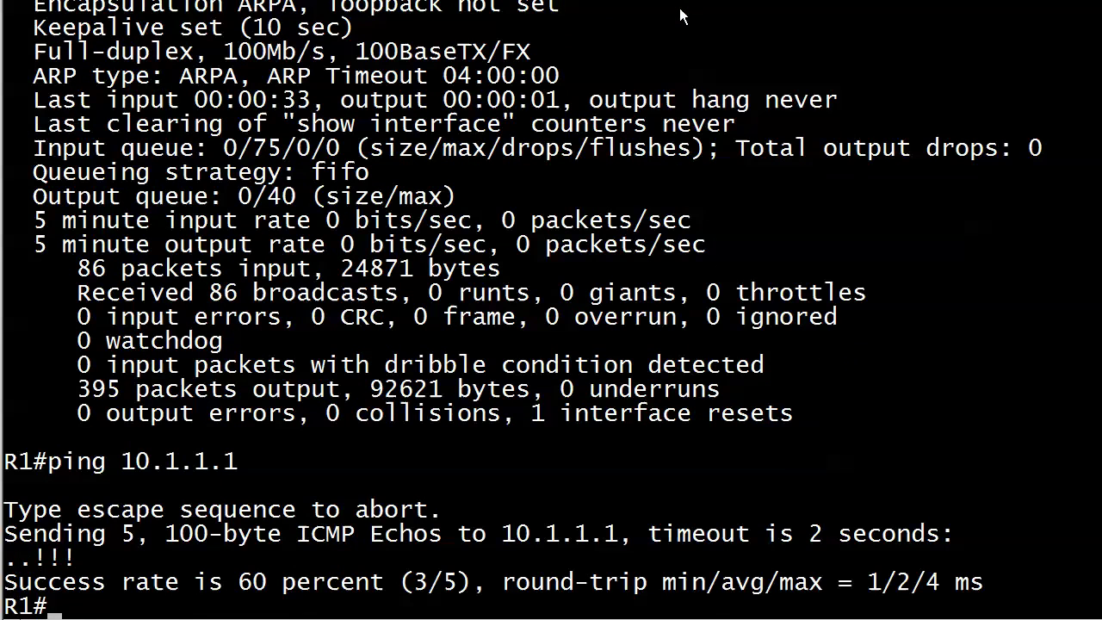
key("Return")
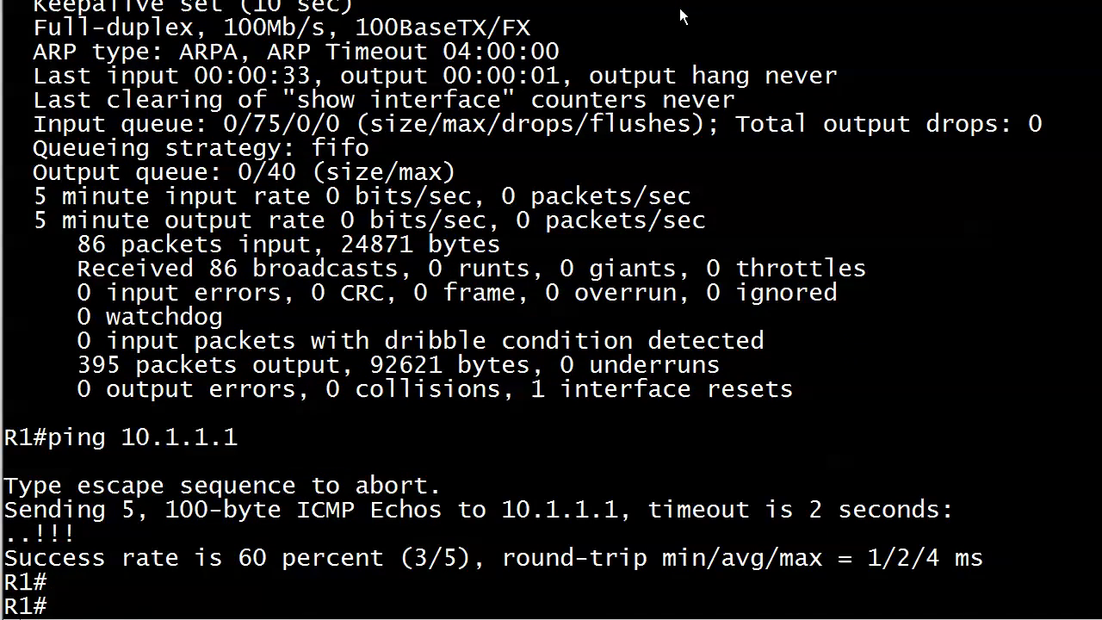
key("Up")
key("Return")
key("Up")
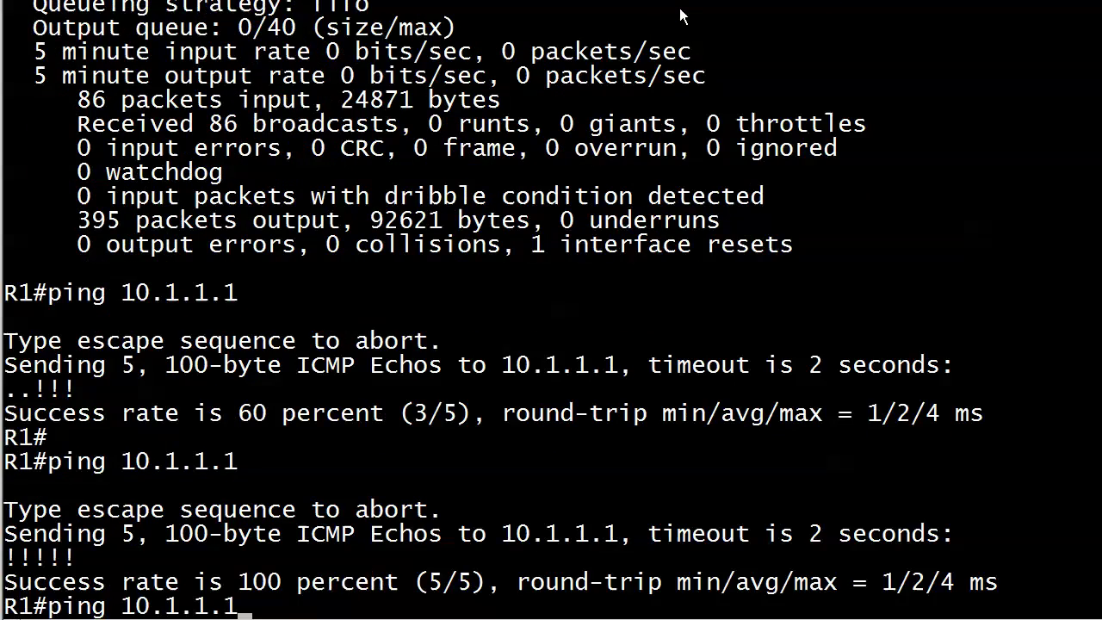
key("Return")
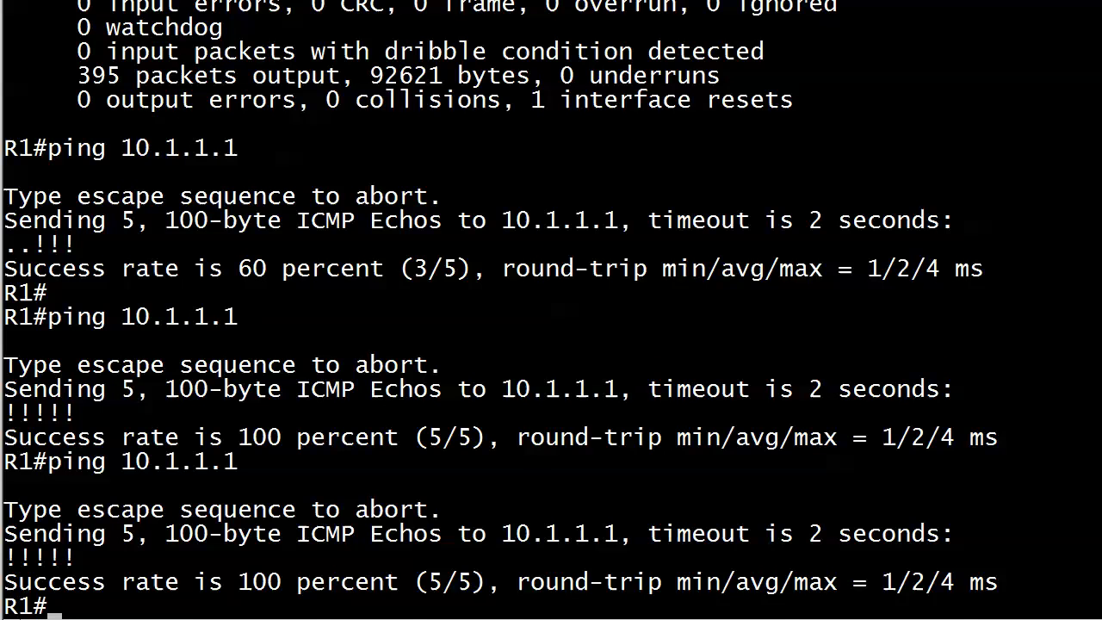
- Ping 10.1.1.100 from R1, then repeat the ping
type("ping 10.1.1.100")
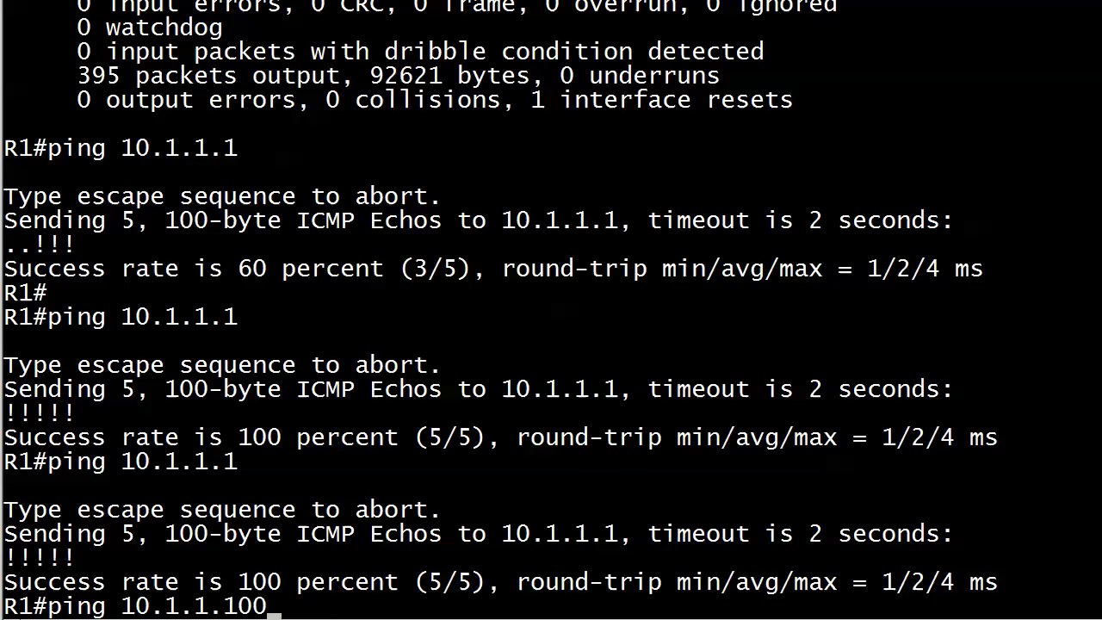
key("Return")
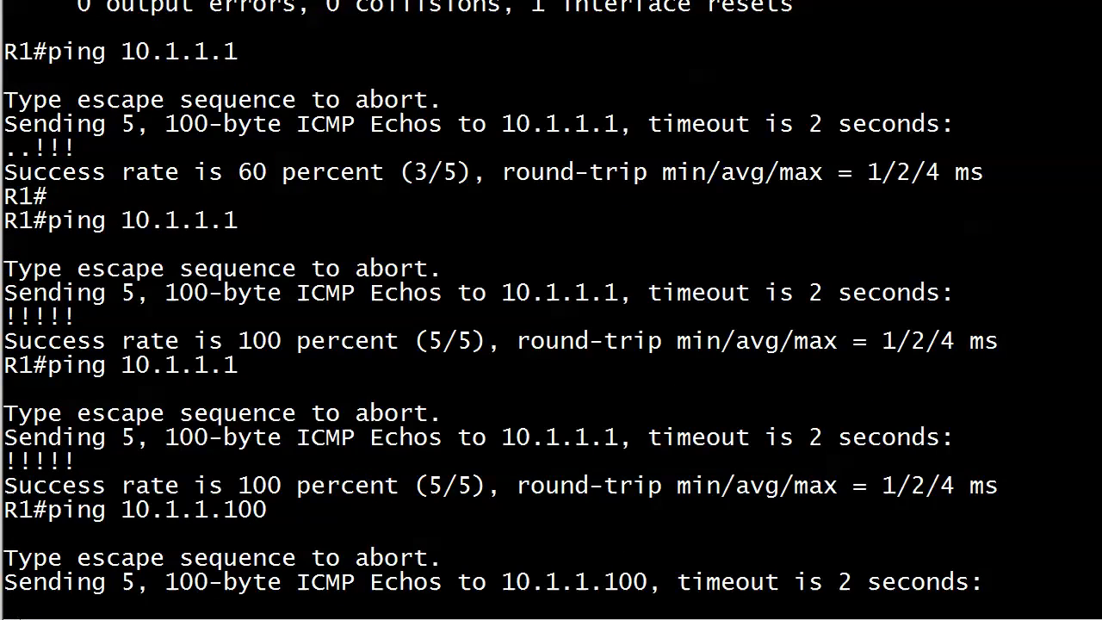
key("Up")
key("Return")
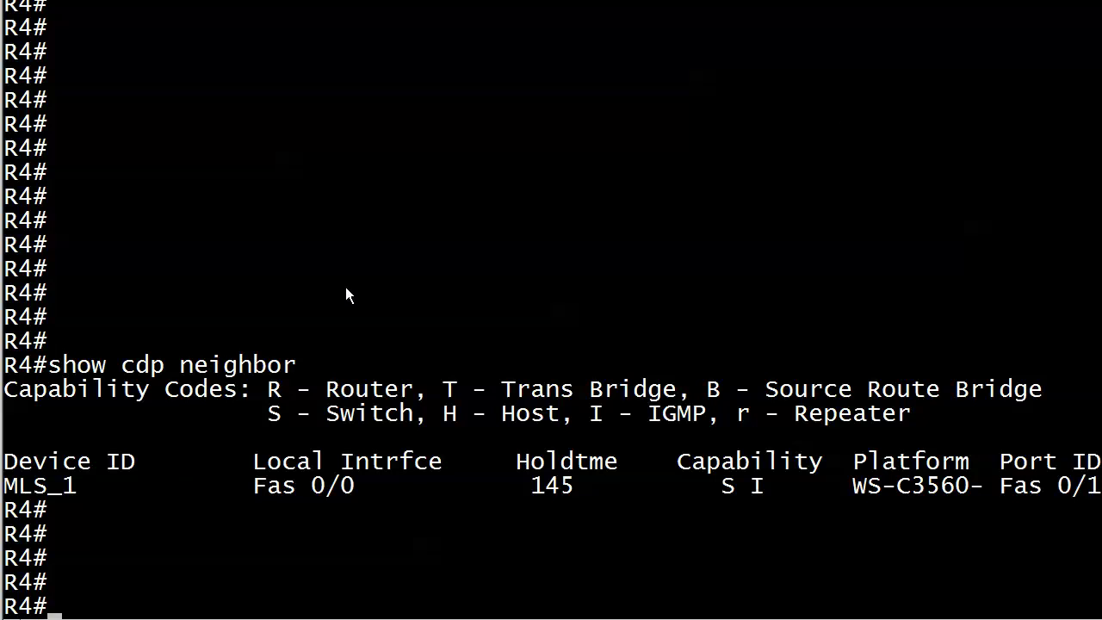
- Mark the Port ID column with its value in R4's CDP neighbor output
right_click(539, 456)
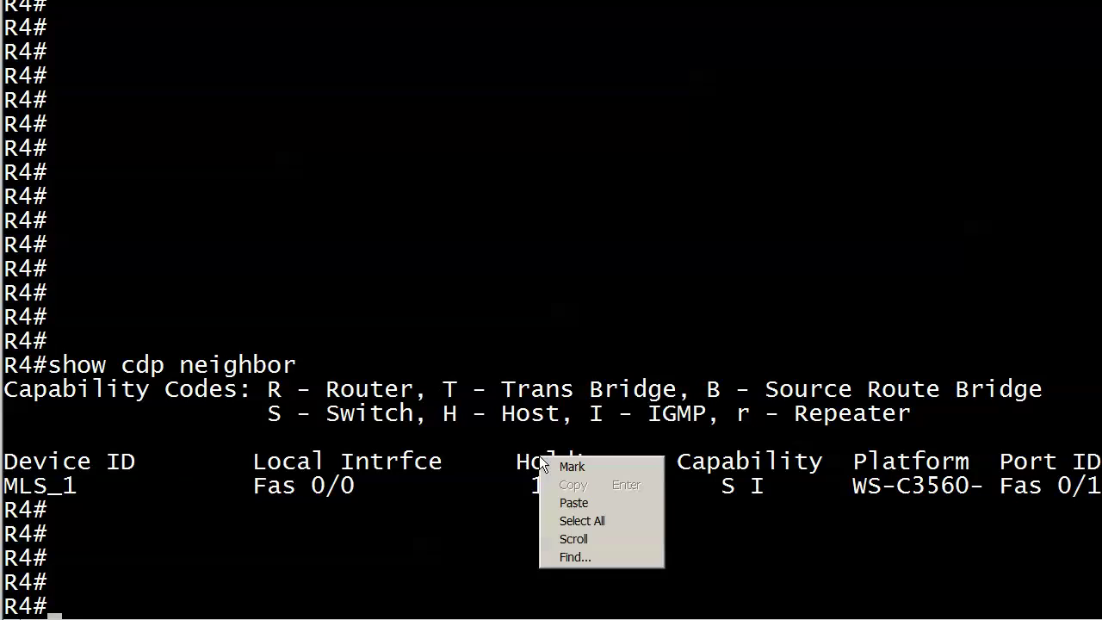
left_click(569, 462)
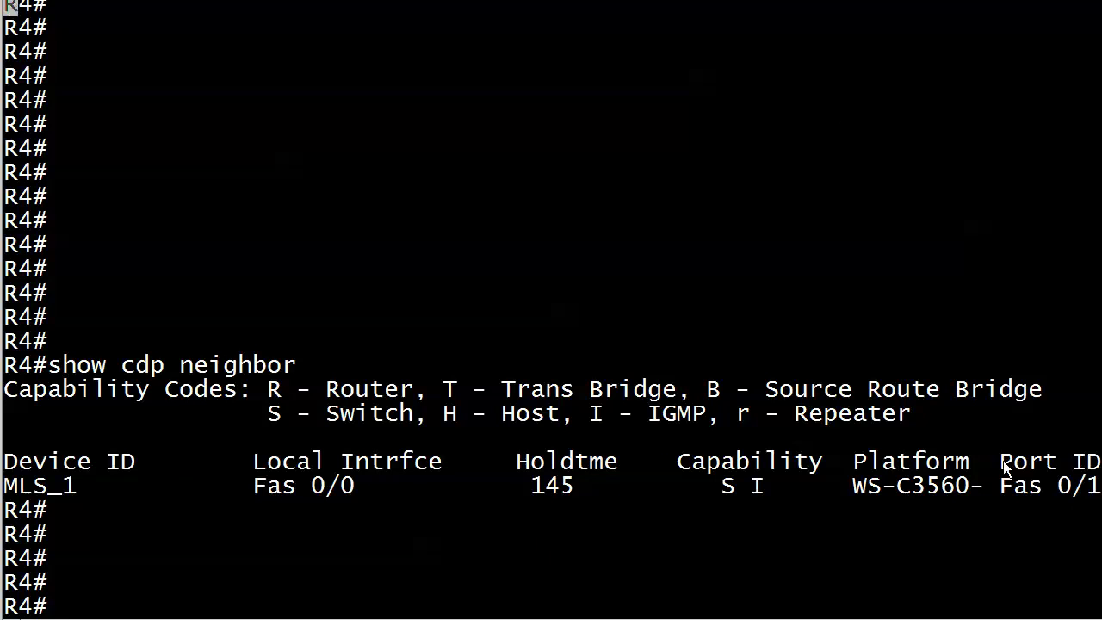
left_click_drag(1003, 458, 1094, 491)
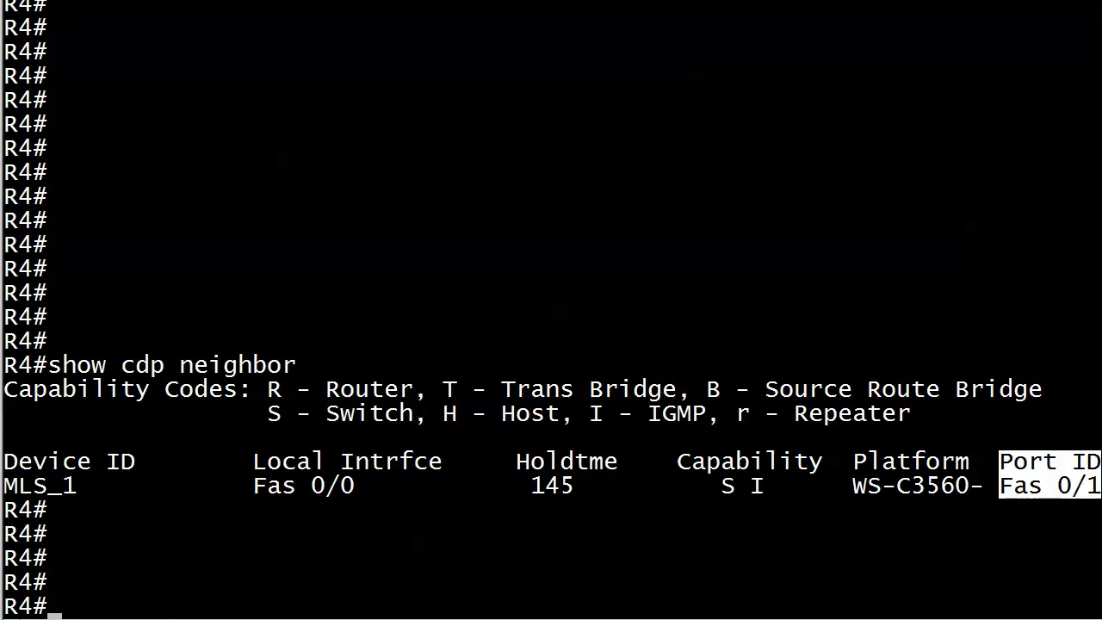
- Ping 10.1.1.1 from R4 four times to test its connectivity
type("ping 10.1.1.1")
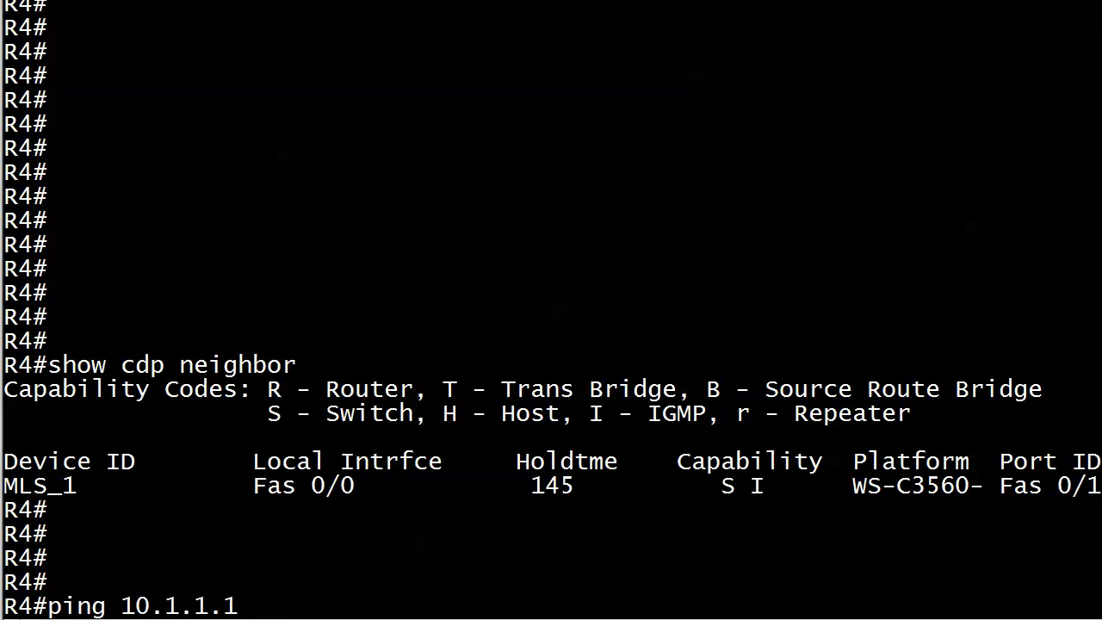
key("Return")
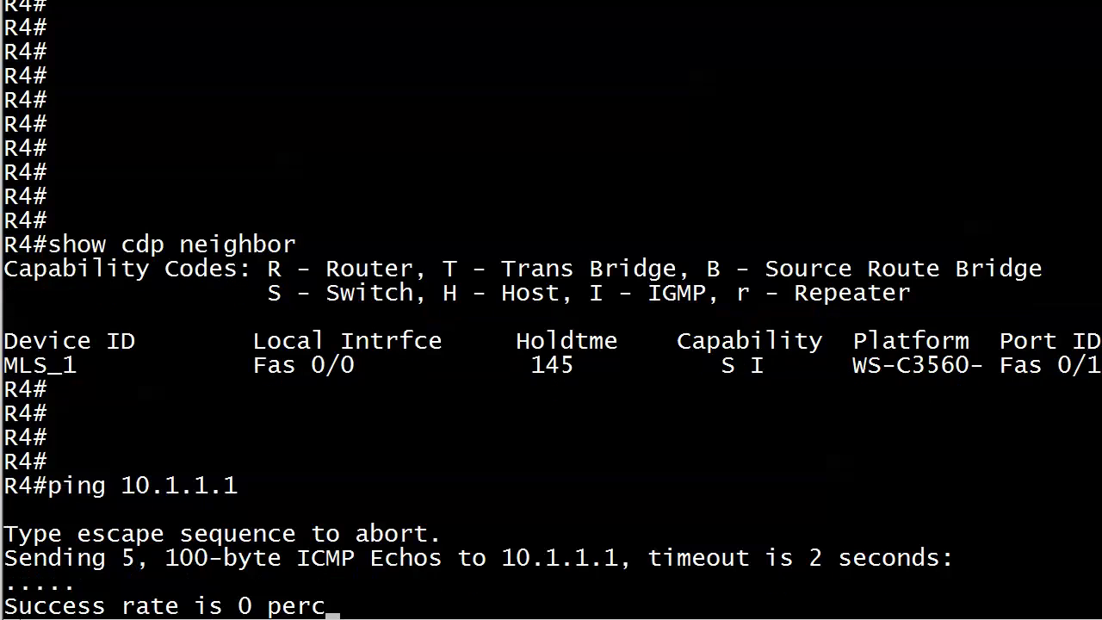
key("Up")
key("Return")
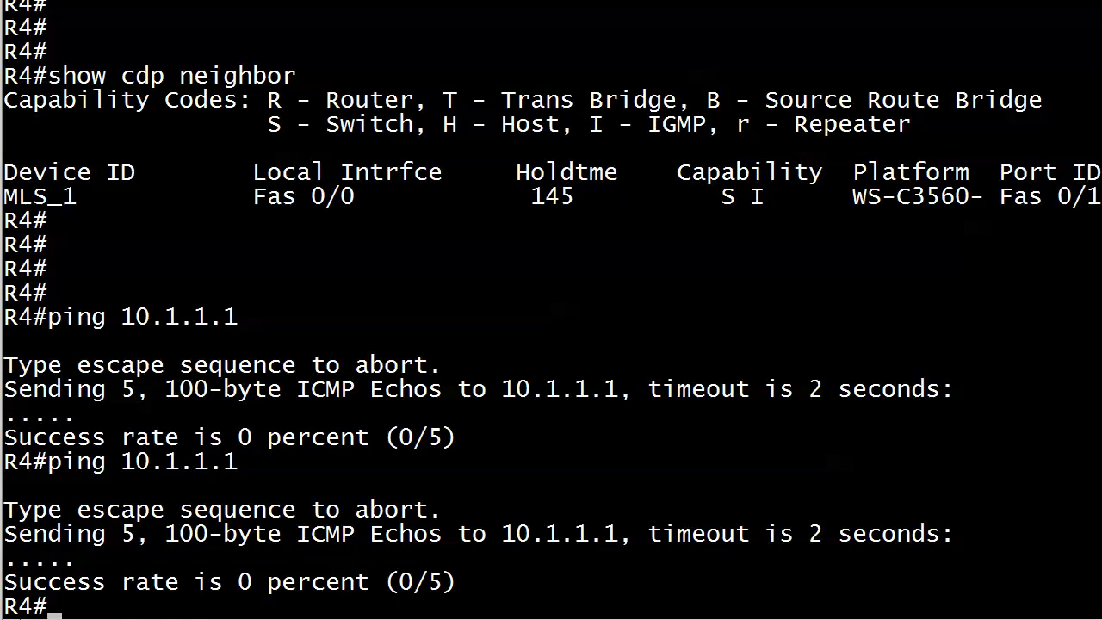
key("Up")
key("Return")
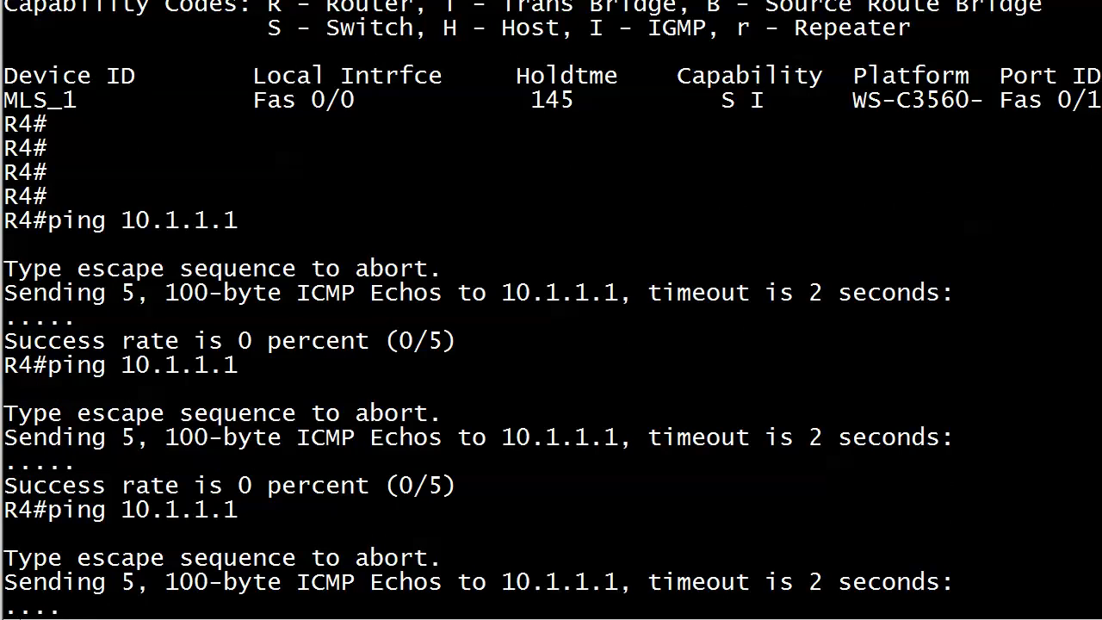
key("Up")
key("Return")
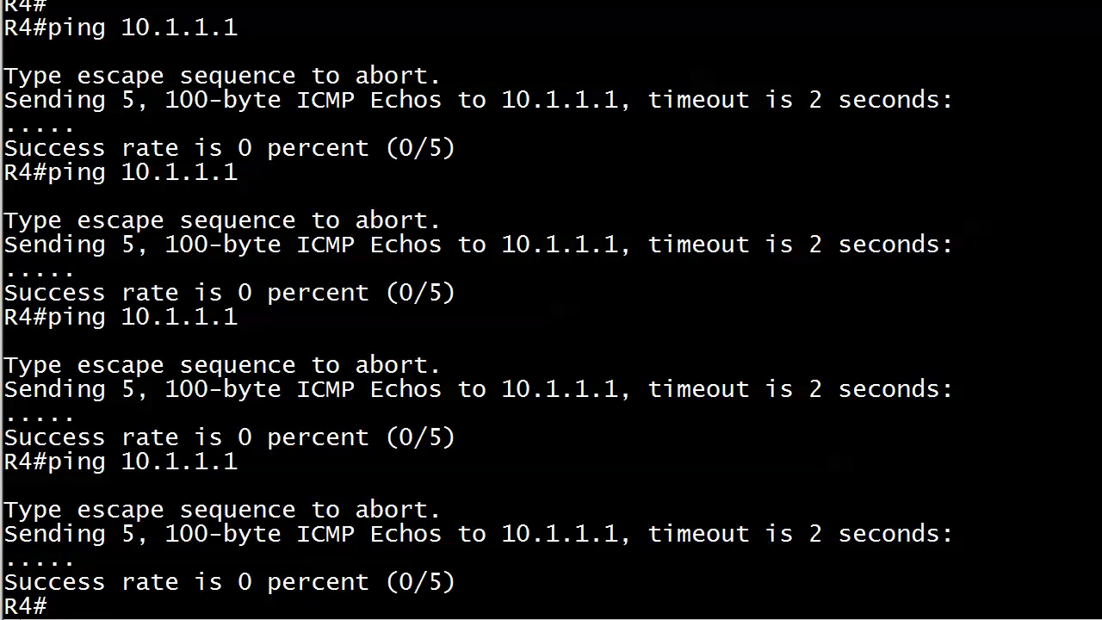
- Display the interface details of FastEthernet 0/0 on R4
type("show int fas t0/")
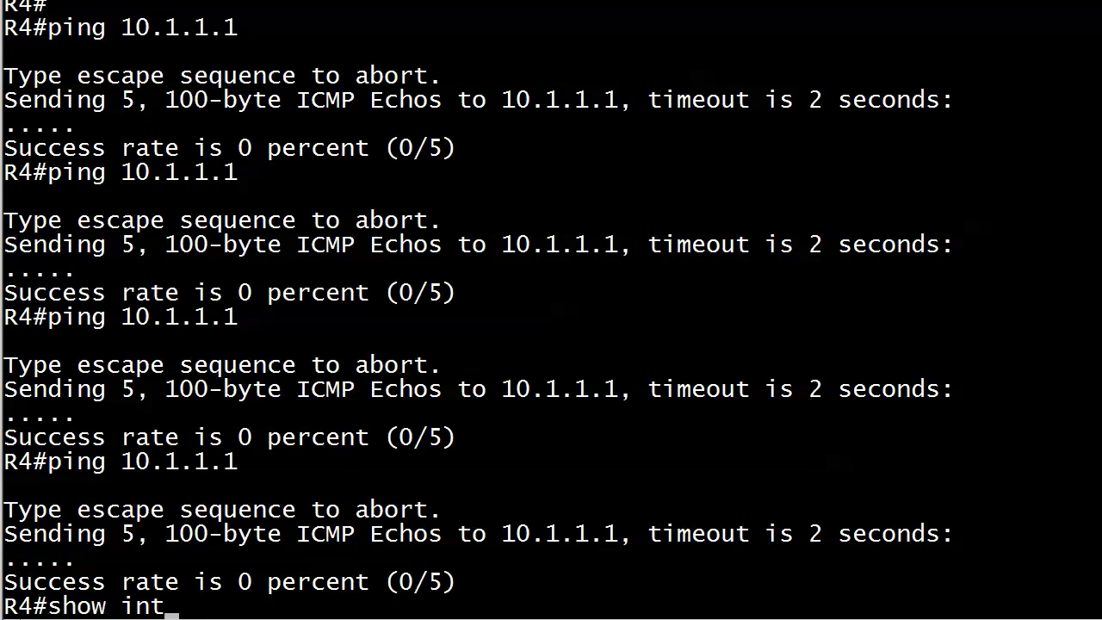
key("BackSpace")
key("BackSpace")
key("BackSpace")
key("BackSpace")
type("t 0/0")
key("Return")
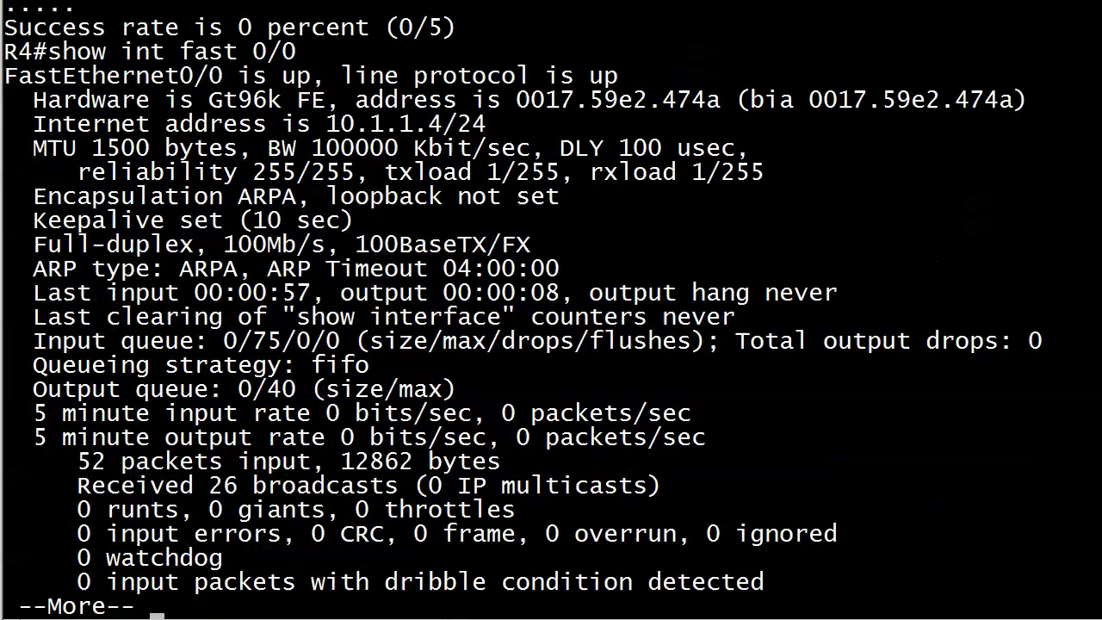
- Mark the Internet address in R4's interface details and page through the remaining output
right_click(457, 170)
left_click(470, 171)
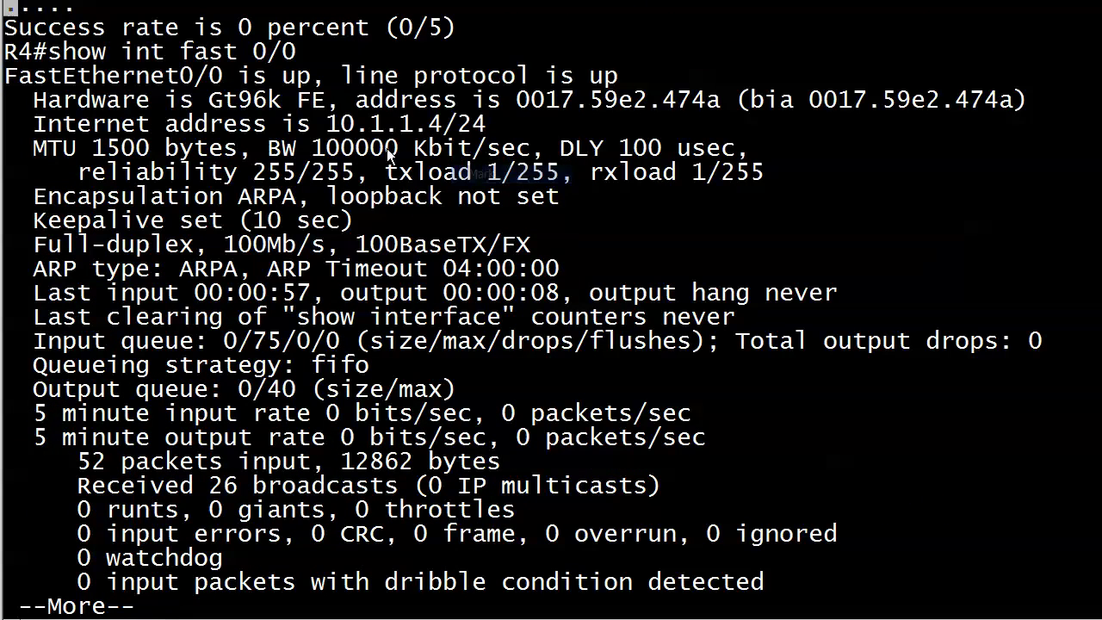
left_click_drag(330, 131, 512, 121)
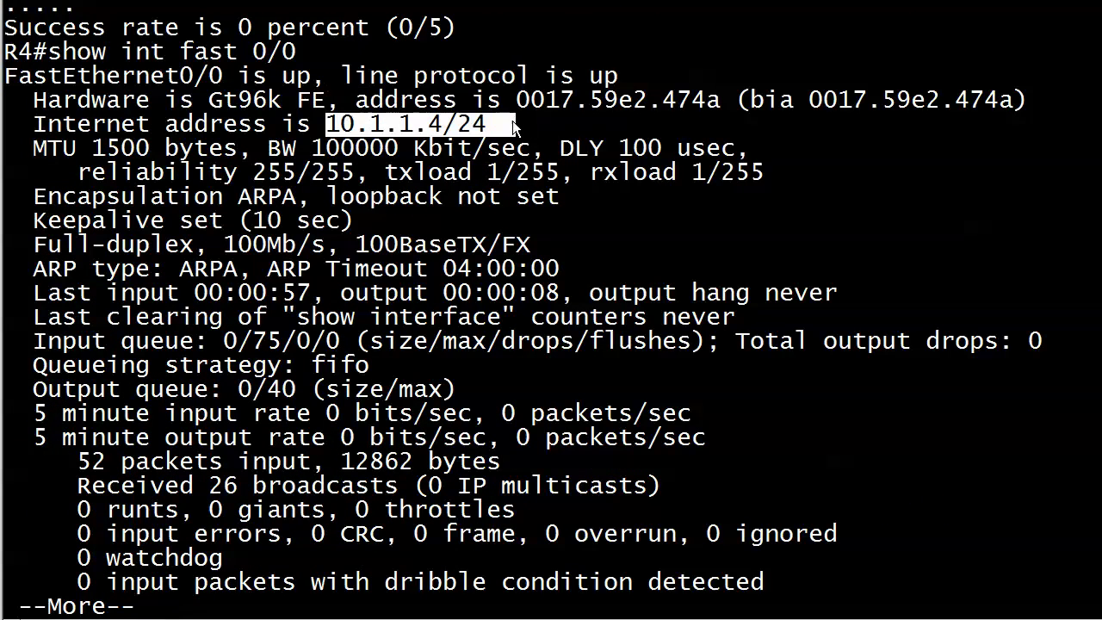
key("Return")
key("space")
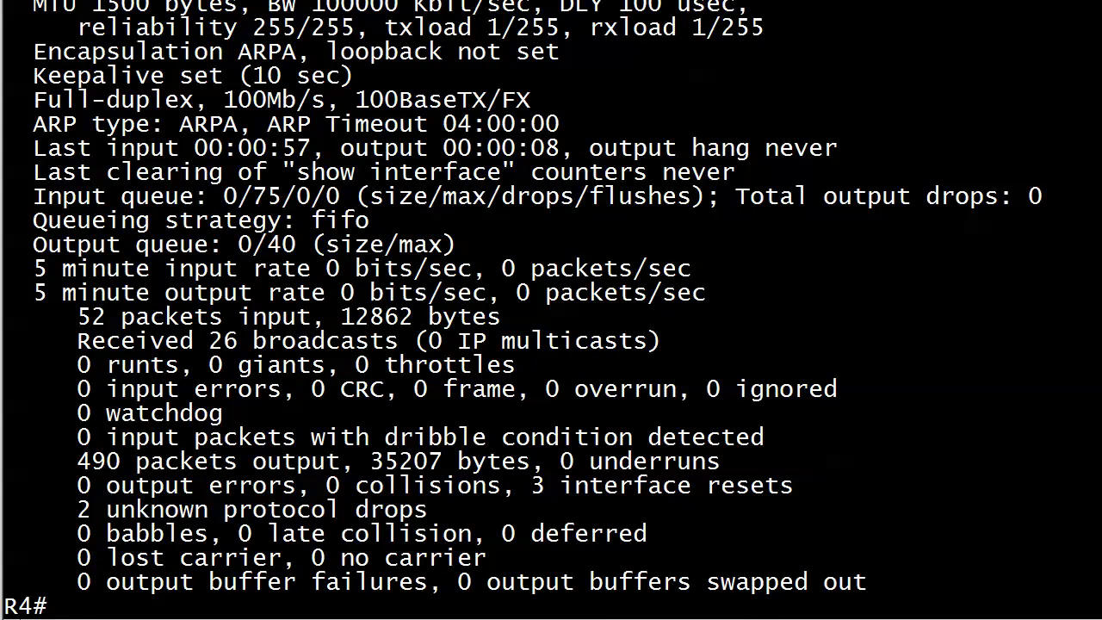
- Turn on IP packet debugging on R4 and ping 10.1.1.1 again
type("debug ip pack")
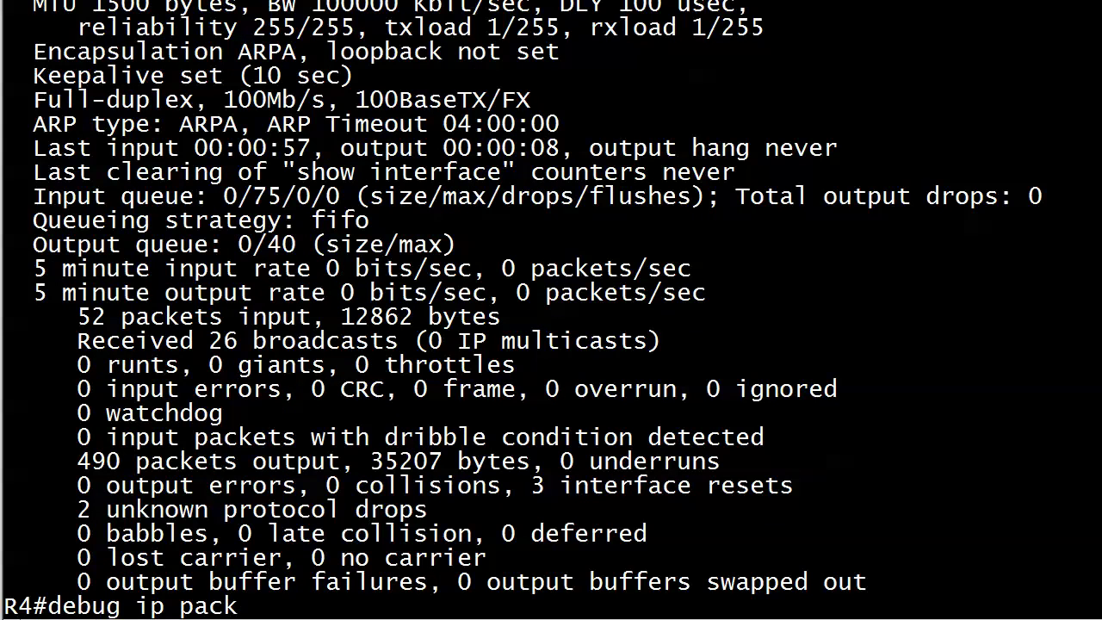
type("et")
key("Return")
type("ping 1")
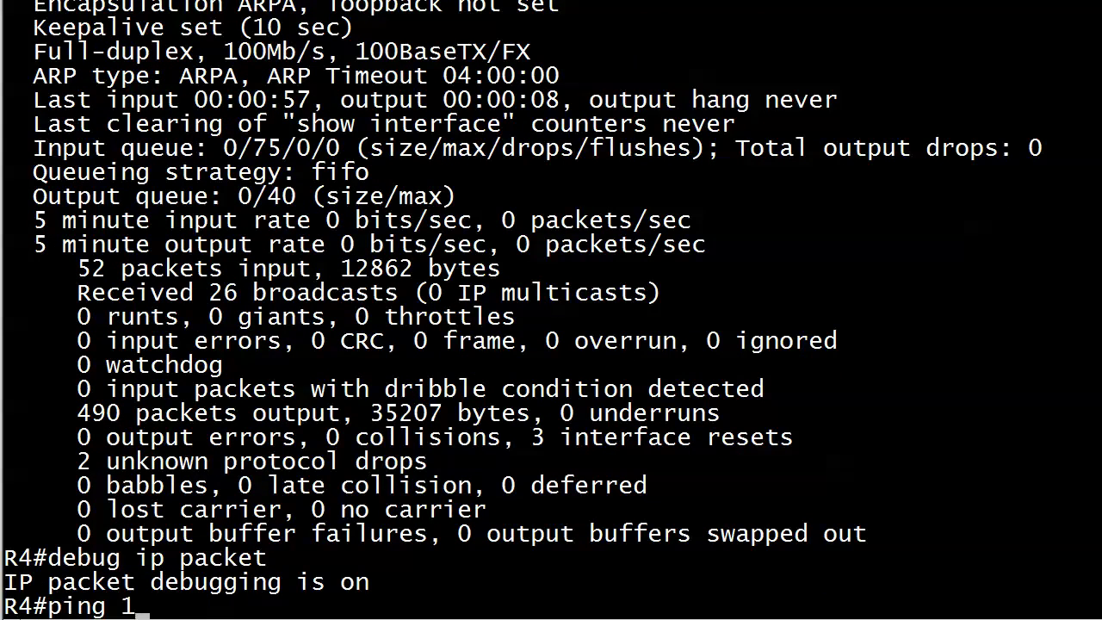
type("0.1.1.1")
key("Return")
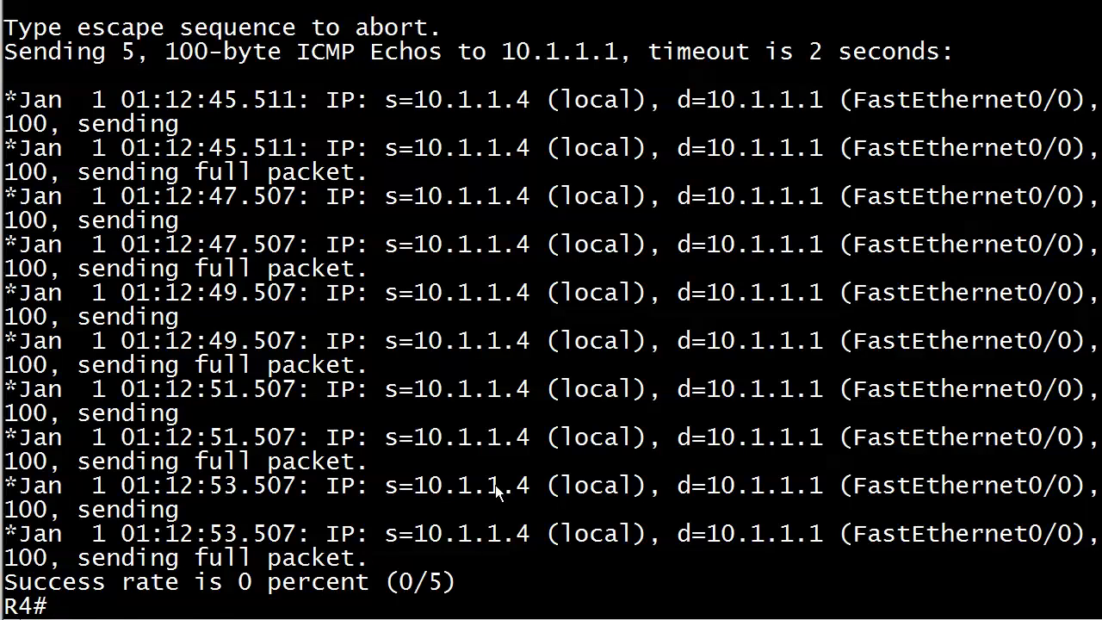
- Suspend the R4 session and resume connection 5 to switch MLS_1
key("ctrl+shift+6")
type("x5")
key("Return")
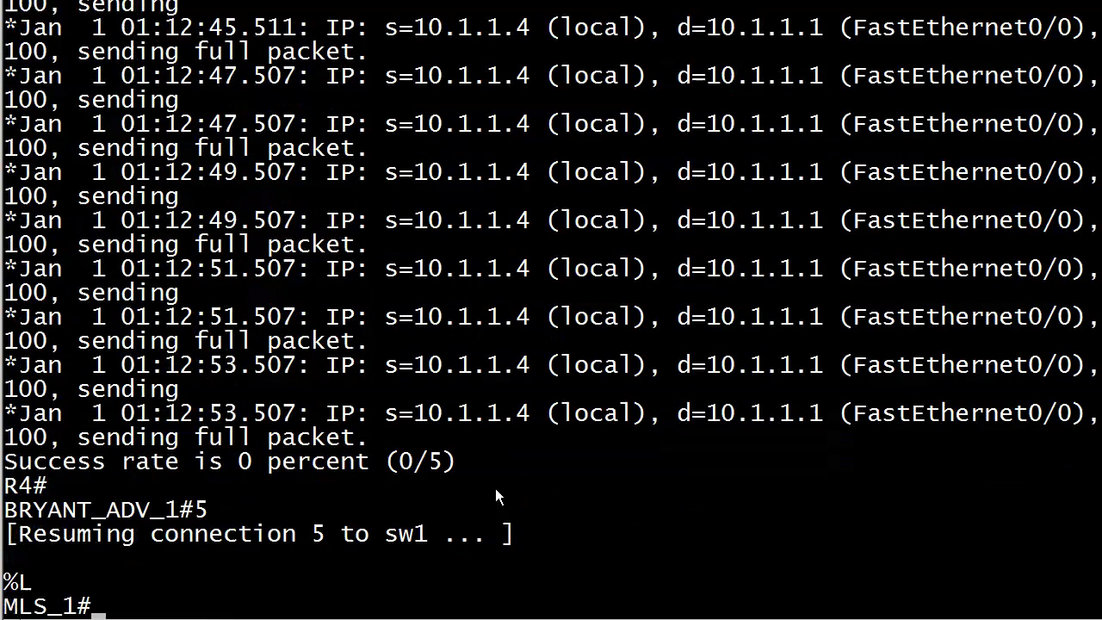
key("Return")
- Display the interface details of FastEthernet 0/1 on MLS_1
type("show int fas t0/")
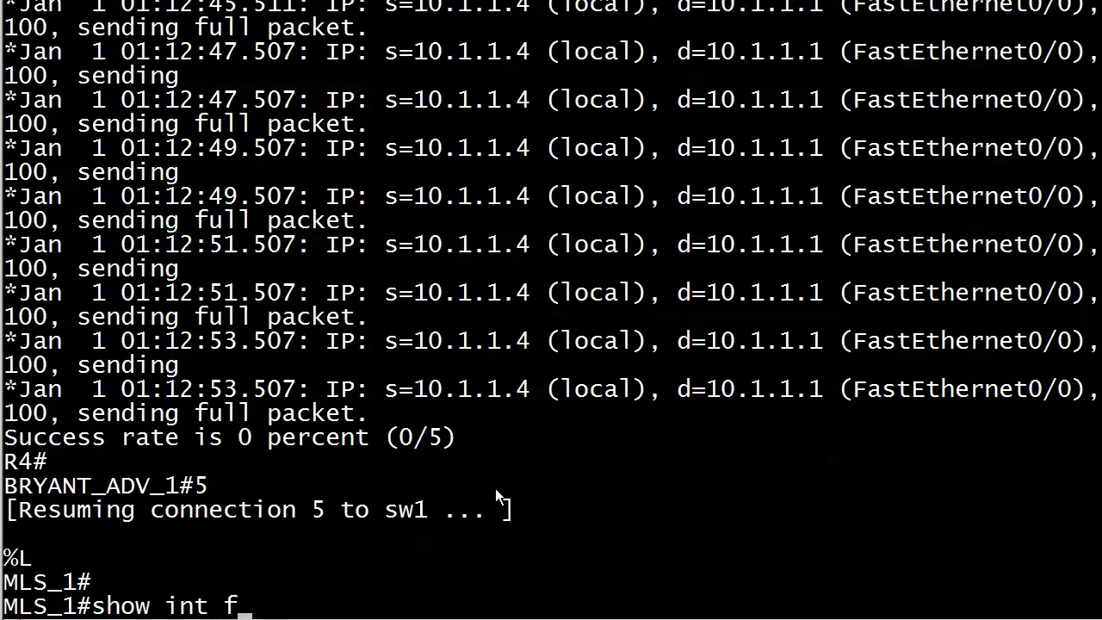
key("BackSpace")
key("BackSpace")
key("BackSpace")
key("BackSpace")
type("t 0/1")
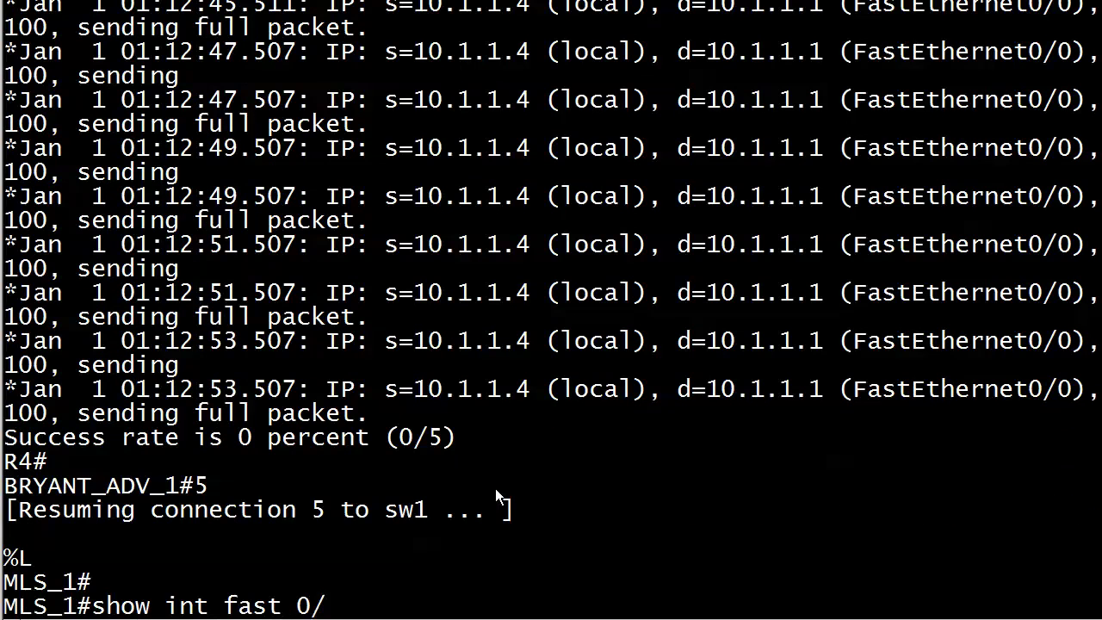
key("Return")
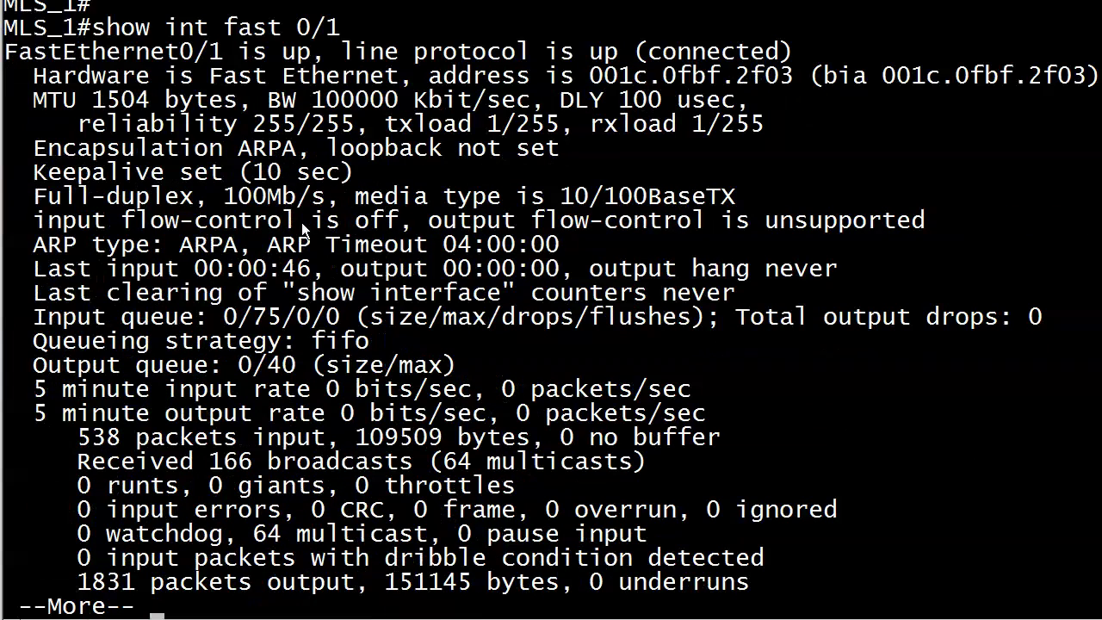
- Mark the status line of FastEthernet0/1 and page through the rest of the interface output
right_click(301, 222)
left_click(317, 235)
left_click_drag(5, 43, 822, 61)
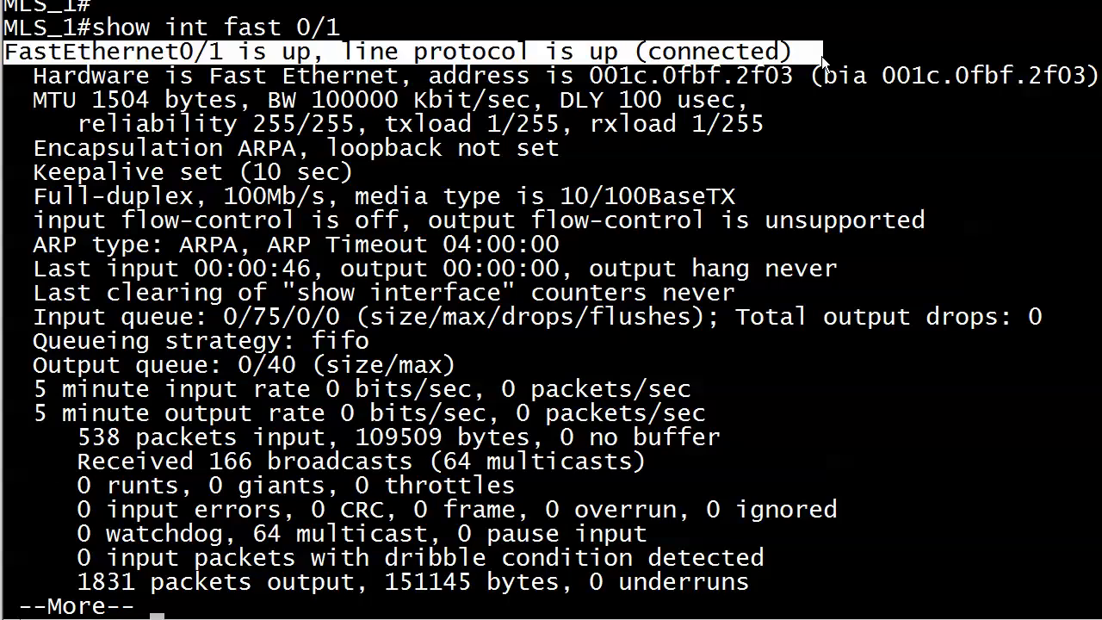
left_click(822, 63)
key("space")
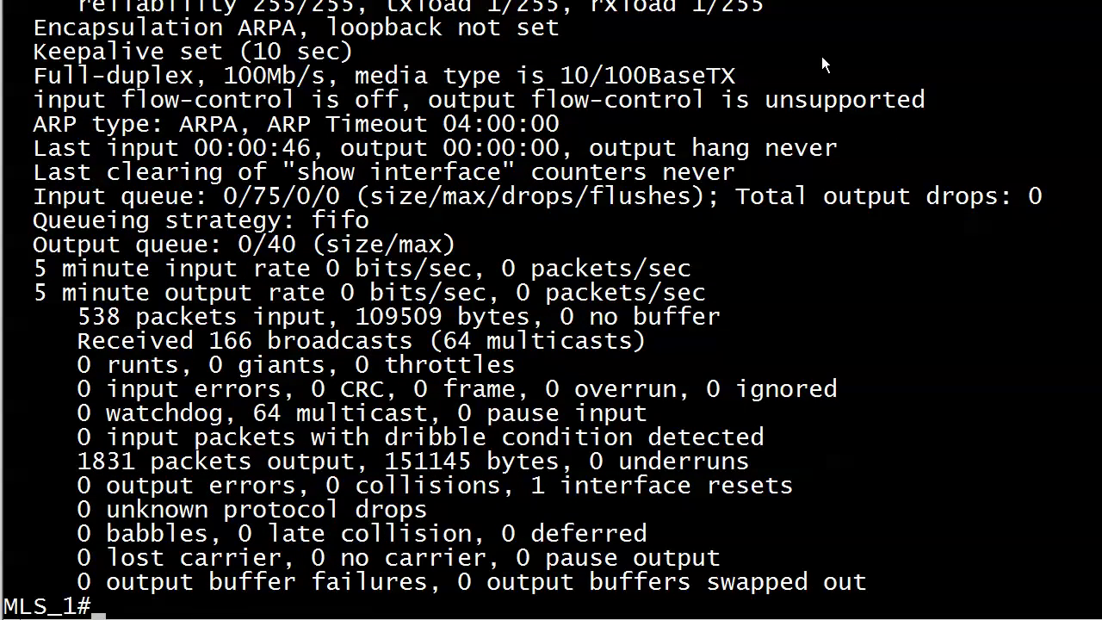
- Enter interface configuration for FastEthernet 0/1 on MLS_1 and look up the options of the ip verify source command
type("conf t")
key("BackSpace")
key("BackSpace")
key("BackSpace")
type("f t")
key("Return")
type("int fast 0/")
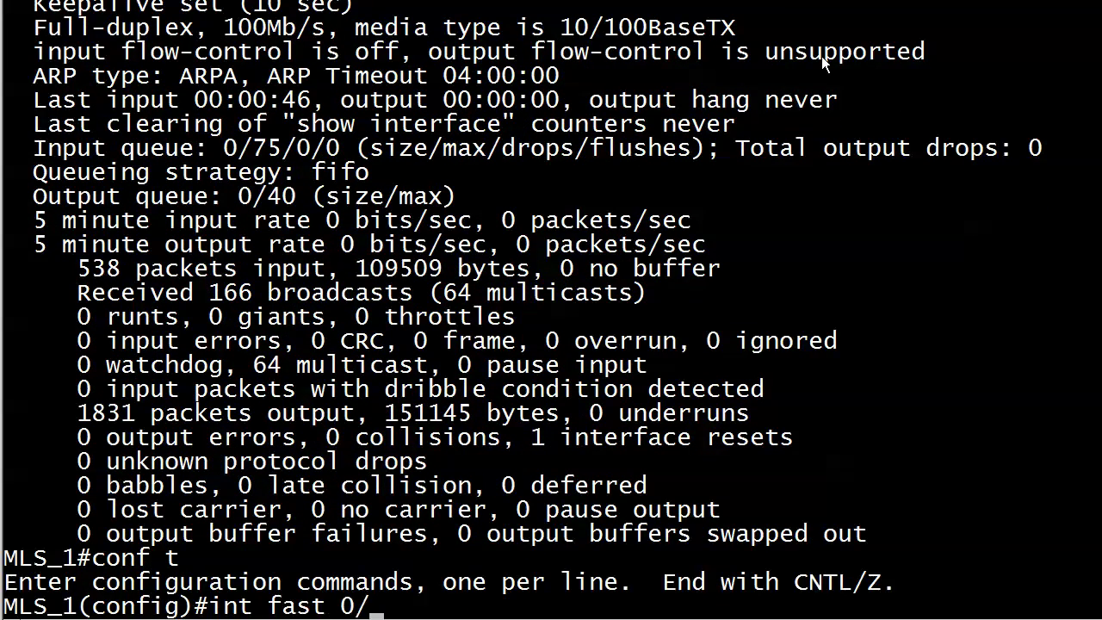
type("1")
key("Return")
type("ip v")
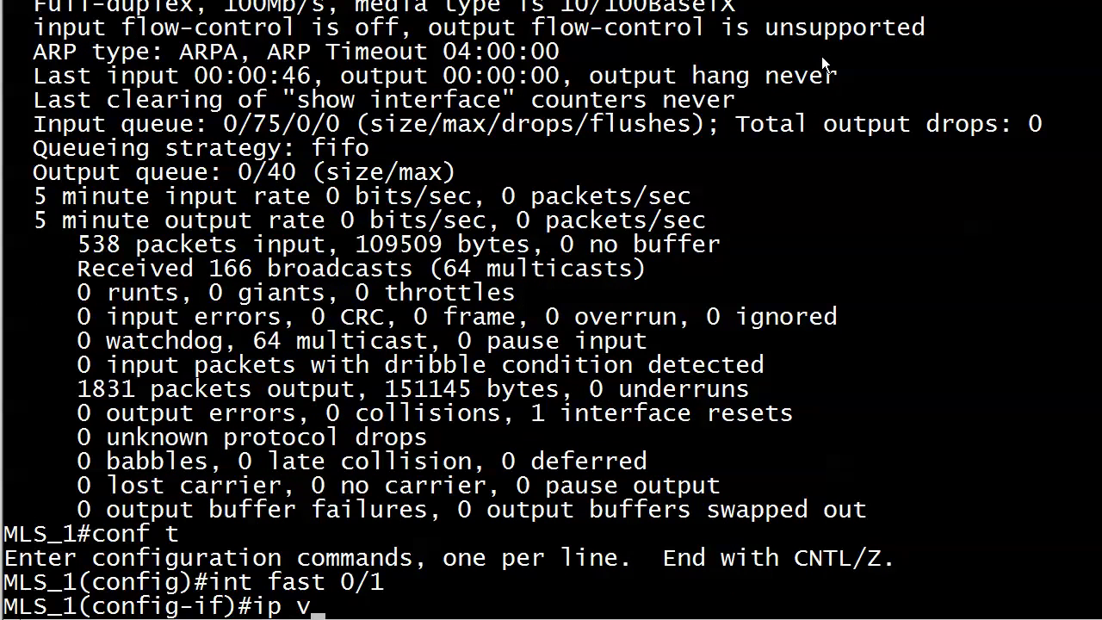
type("erify source ?")
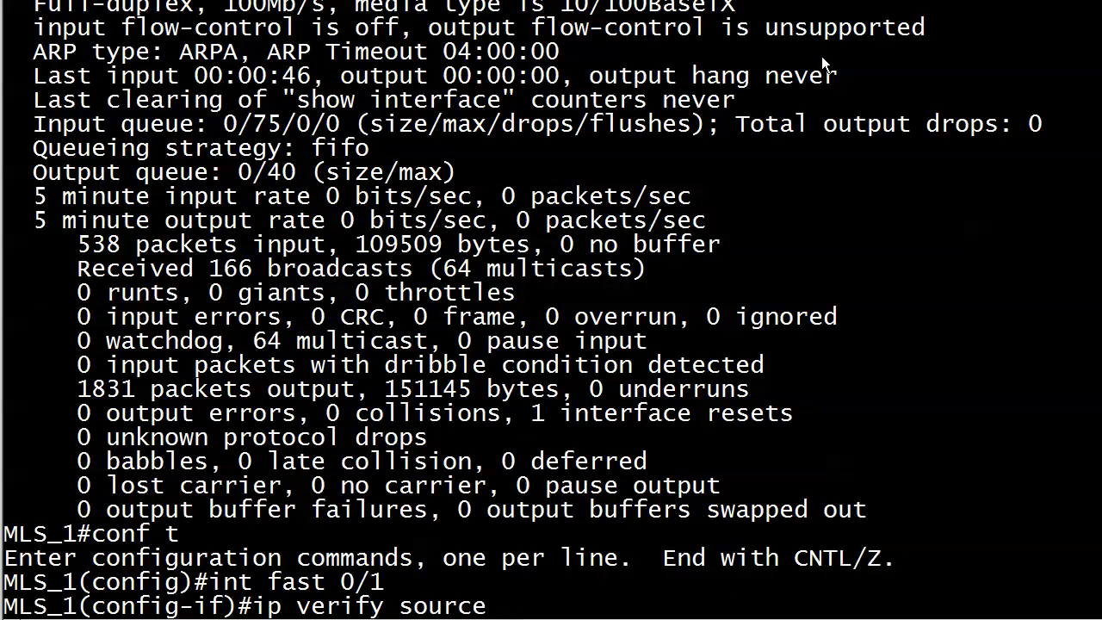